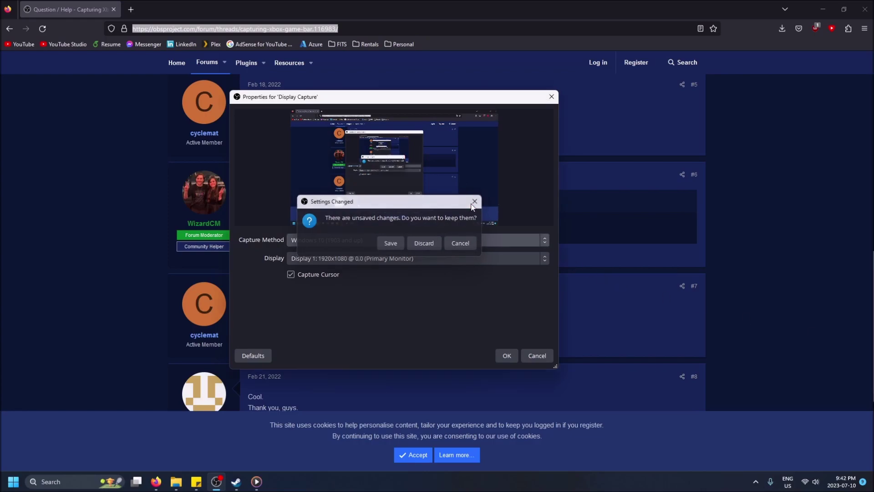
Set the Display Capture method to Windows 10 (1903 and up) and confirm with OK.
left_click(474, 204)
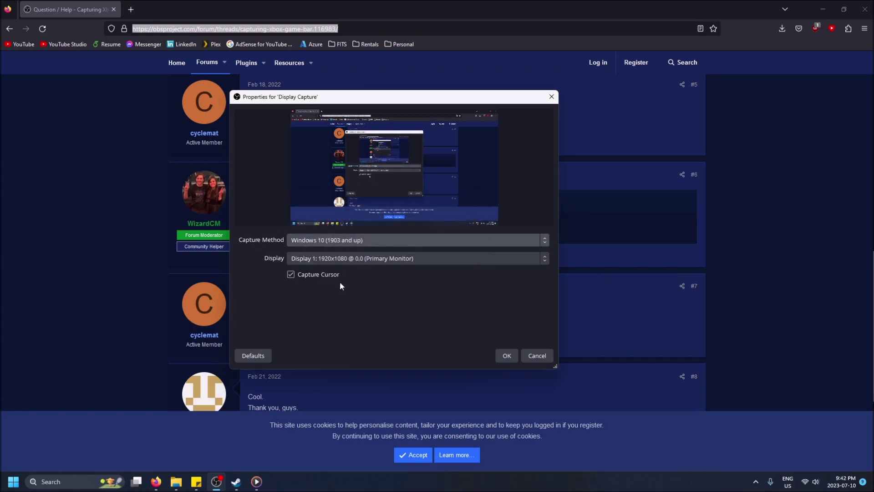
left_click(381, 238)
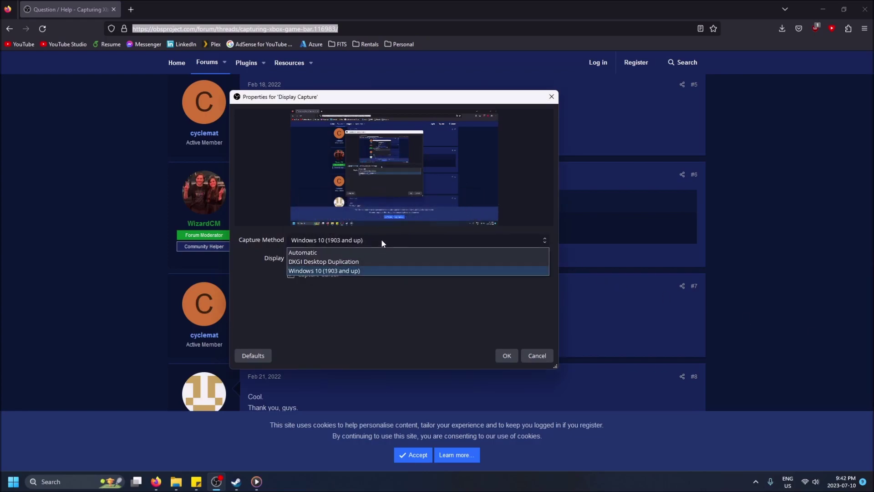
left_click(321, 270)
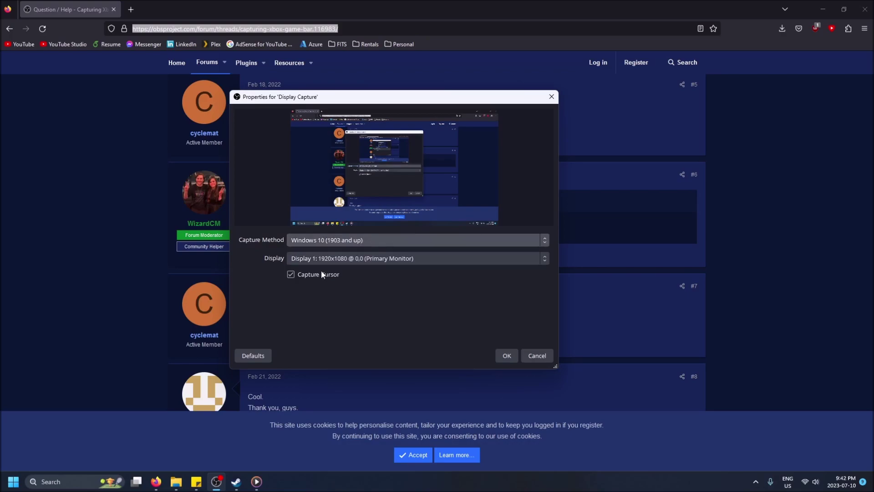
left_click(512, 353)
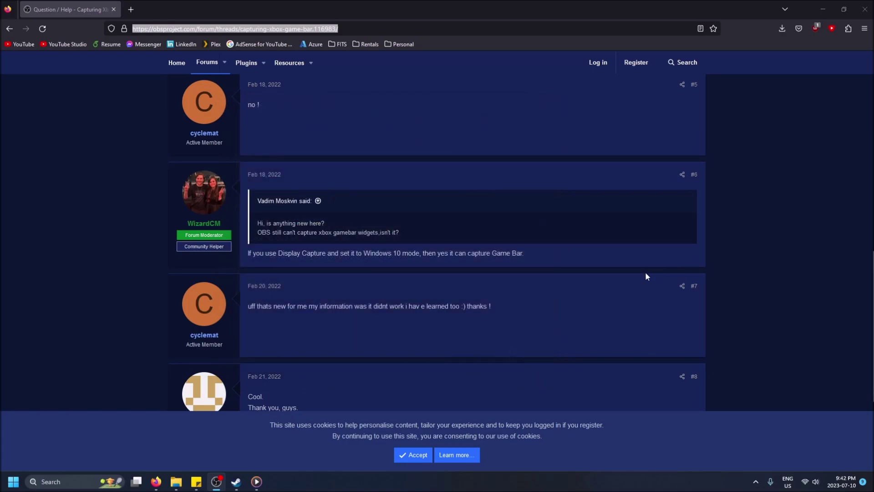
Over the Firefox forum thread, bring up Xbox Game Bar with Win+G and open its Home Bar overlay.
left_click(808, 184)
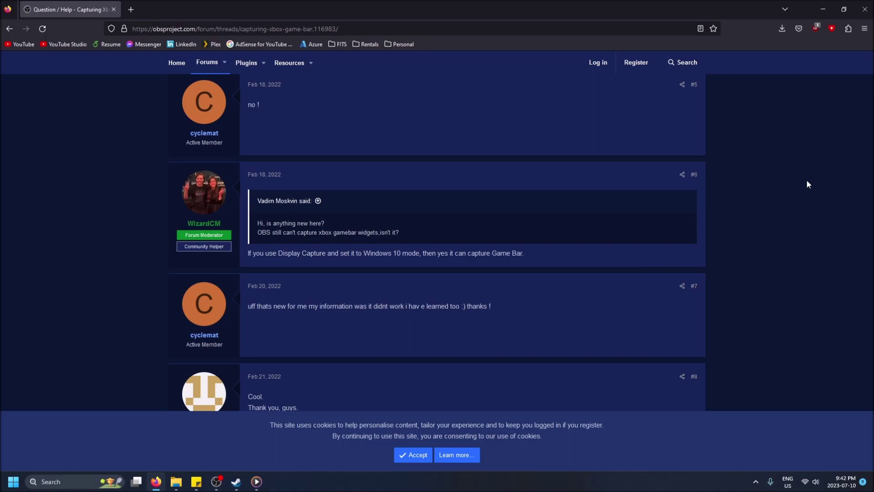
key("super+g")
key("super+g")
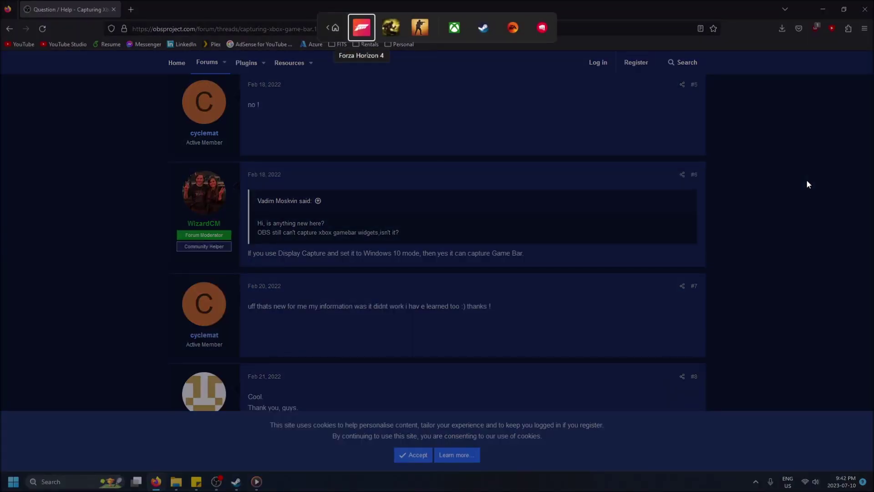
key("Left")
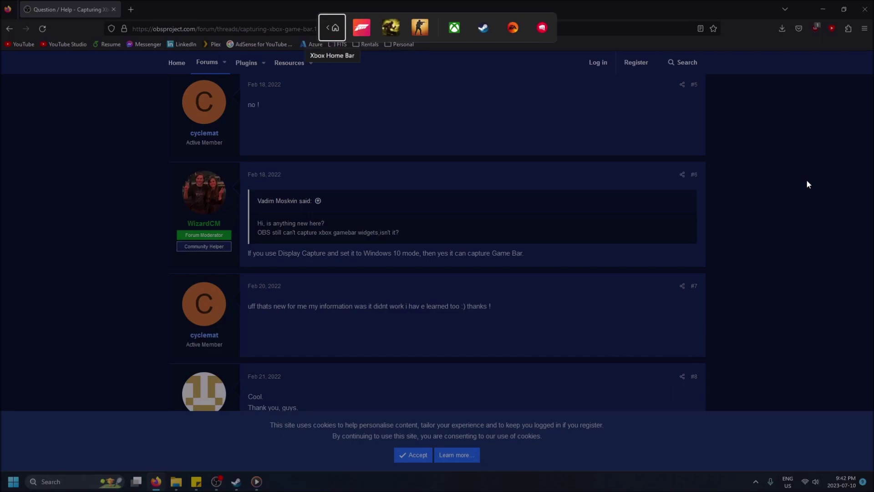
key("Return")
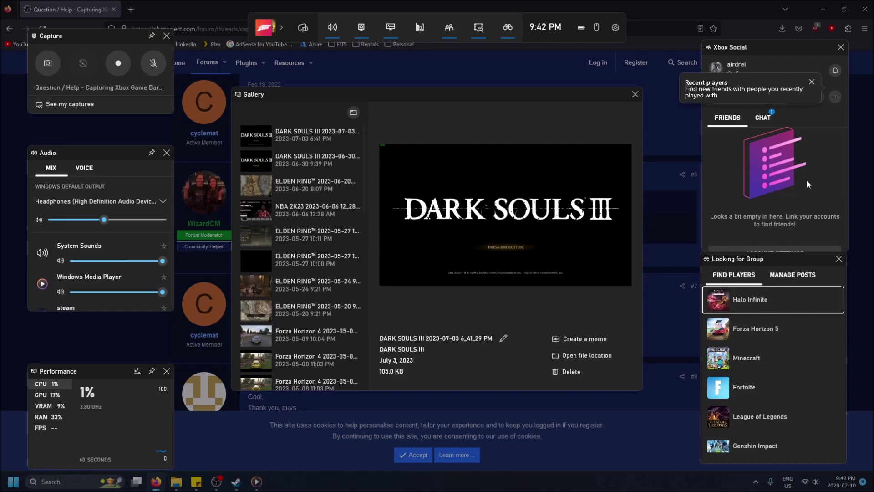